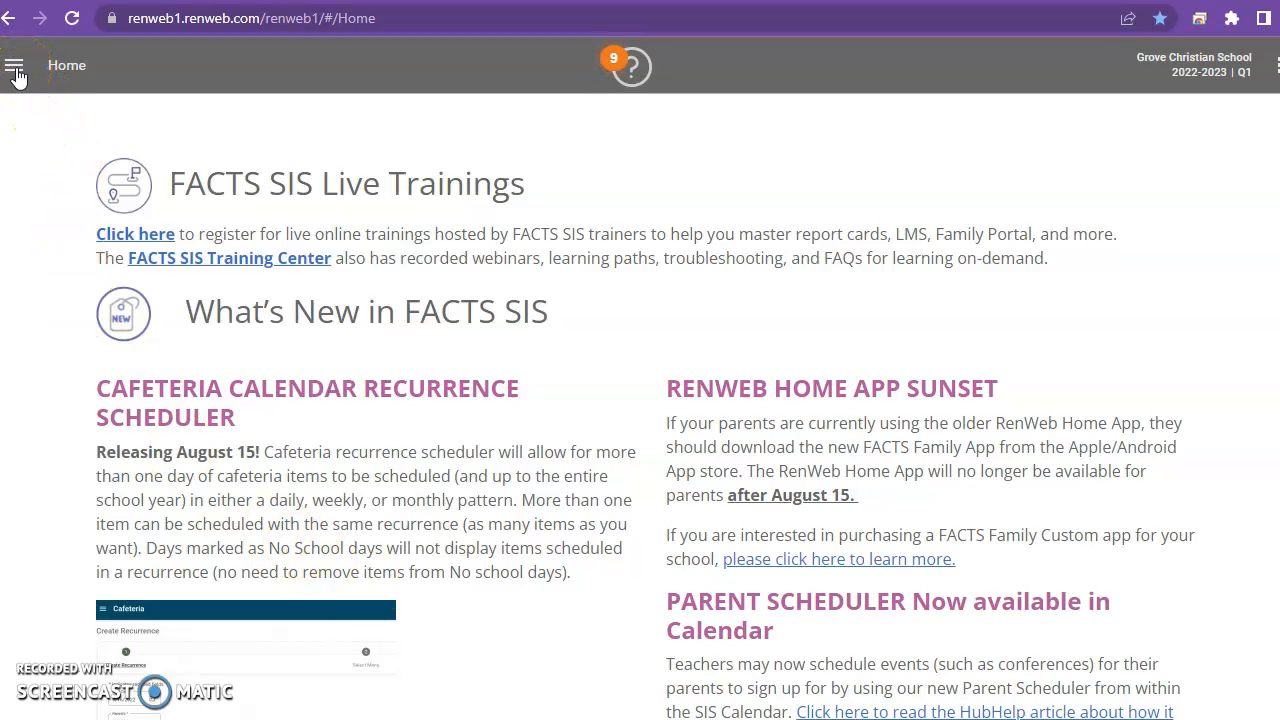
Open the Classroom area and filter the class list by term, limited to My Classes.
left_click(15, 68)
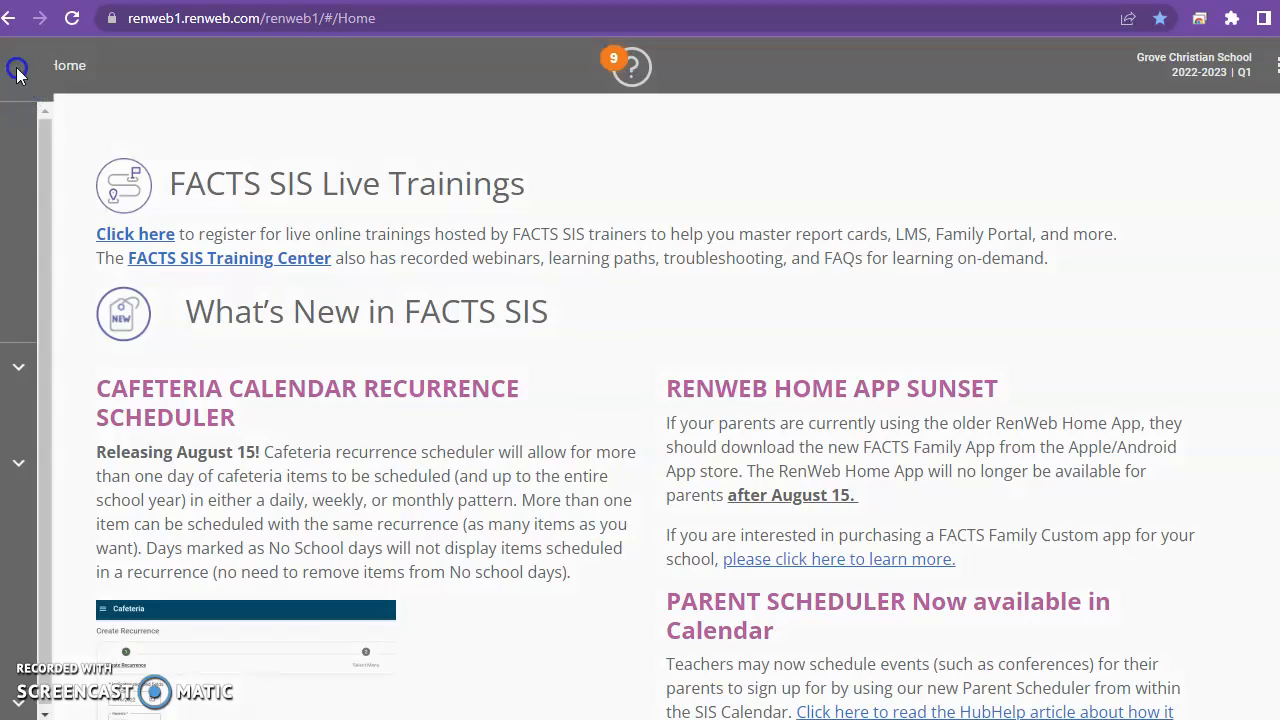
left_click(18, 174)
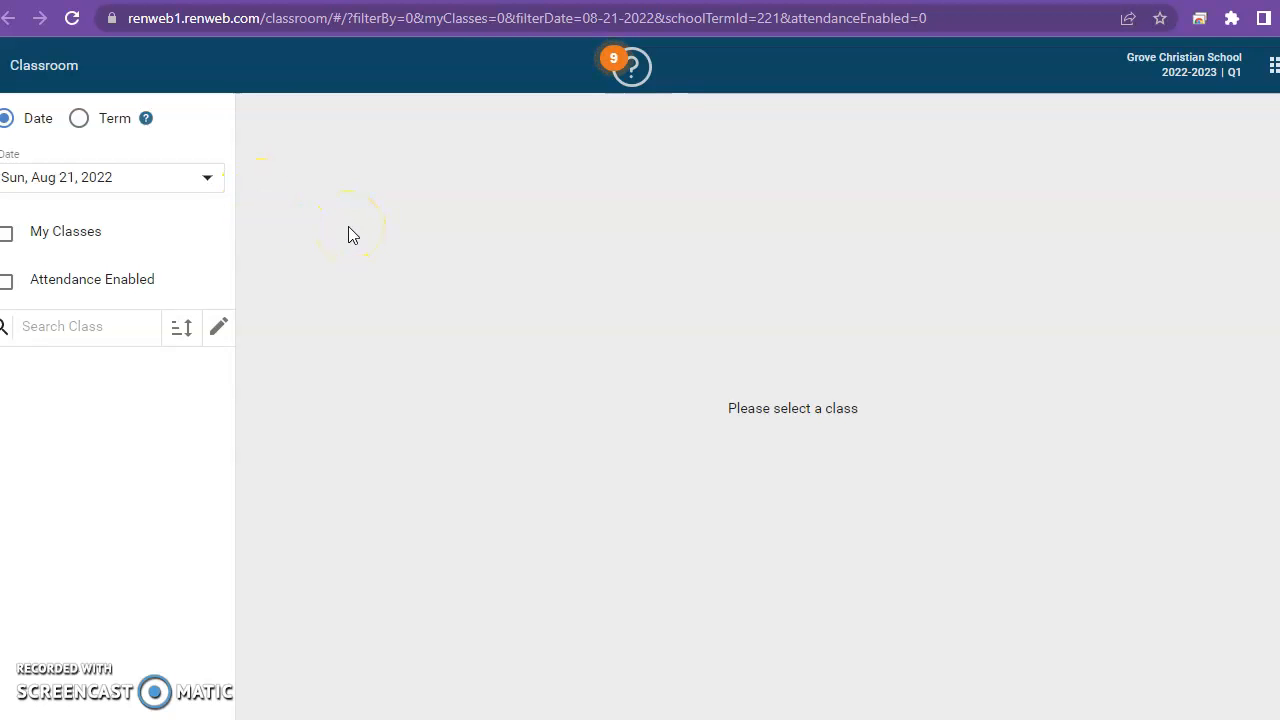
left_click(80, 120)
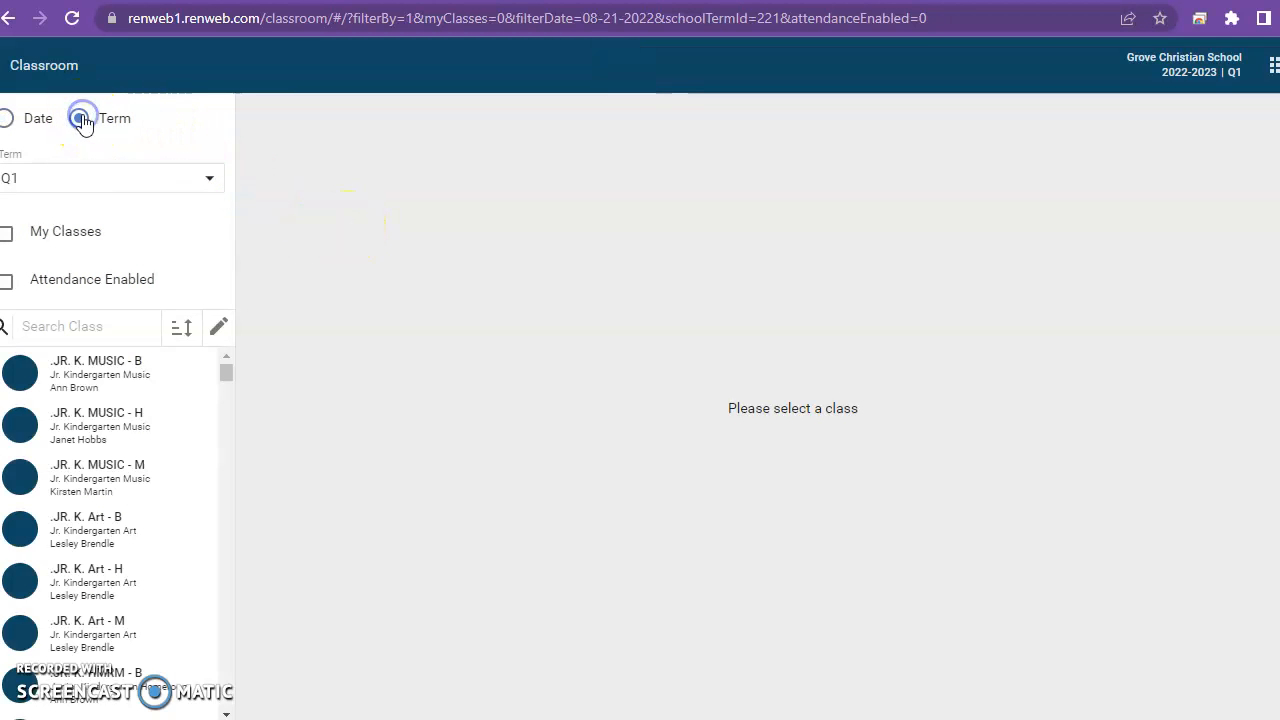
left_click(7, 236)
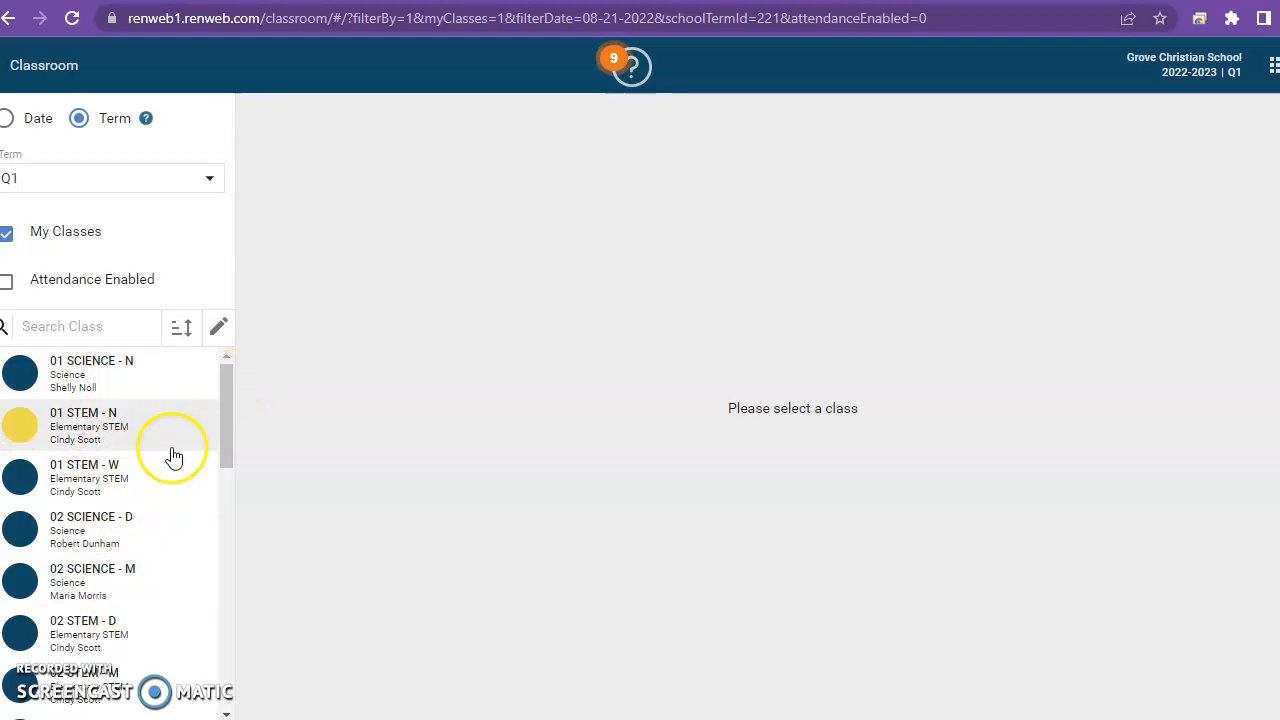
Open the gradebook of the NEWBY - #1 class.
left_click_drag(227, 386, 208, 660)
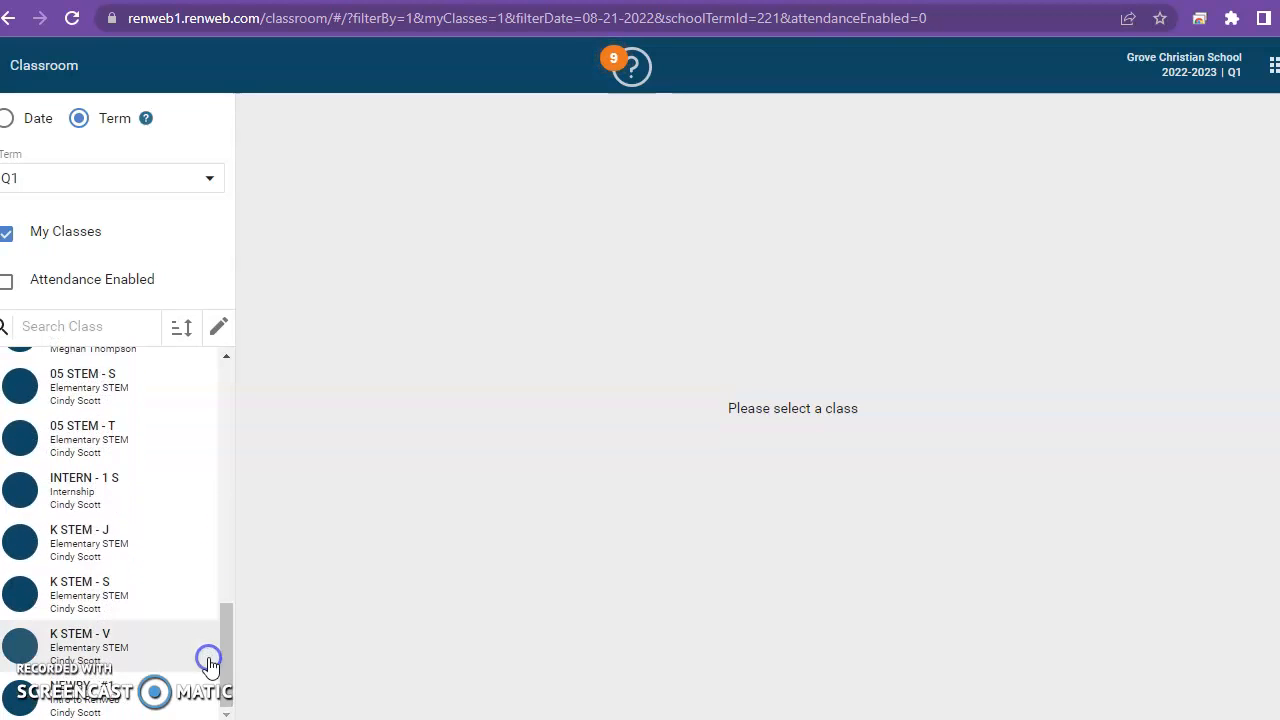
left_click(117, 711)
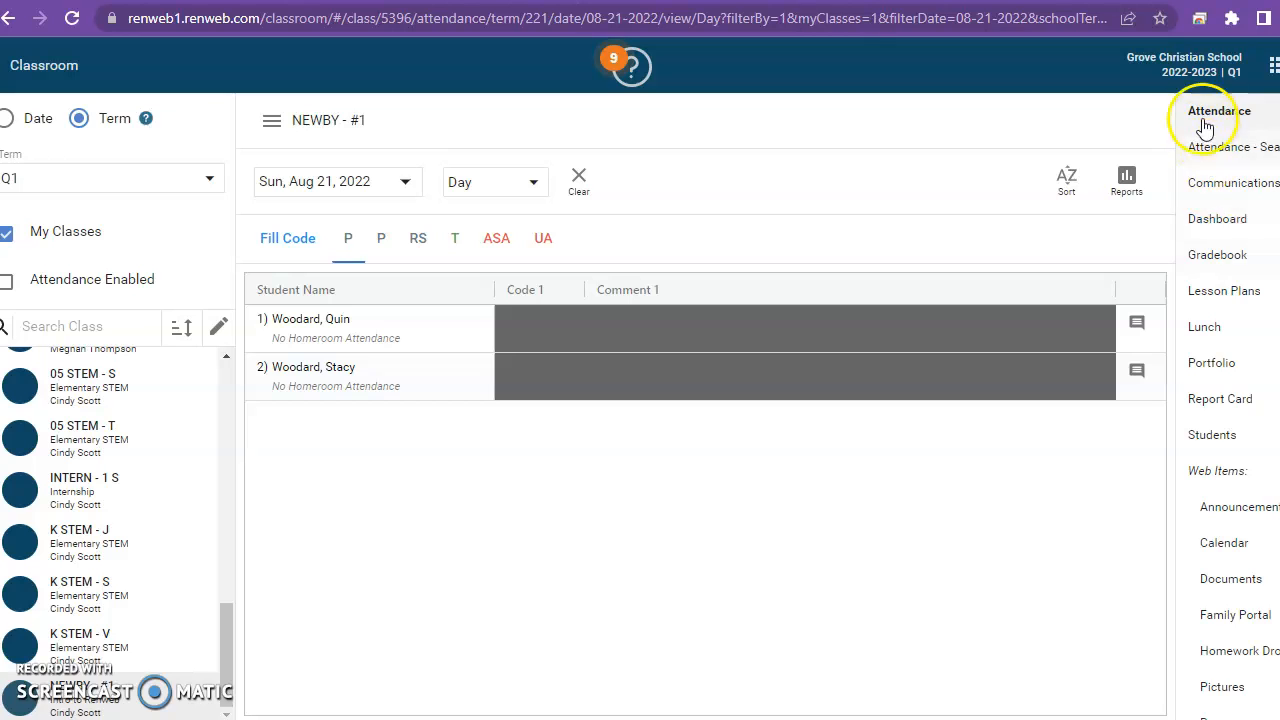
left_click(1203, 256)
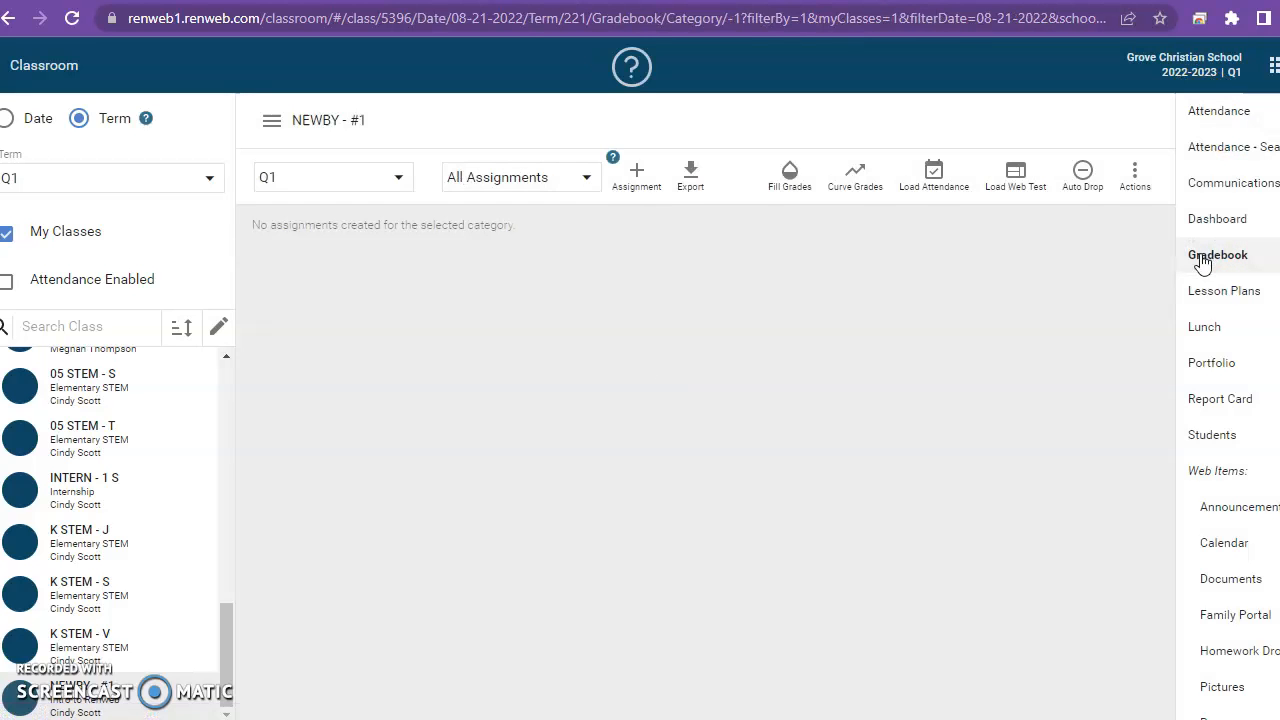
left_click(847, 323)
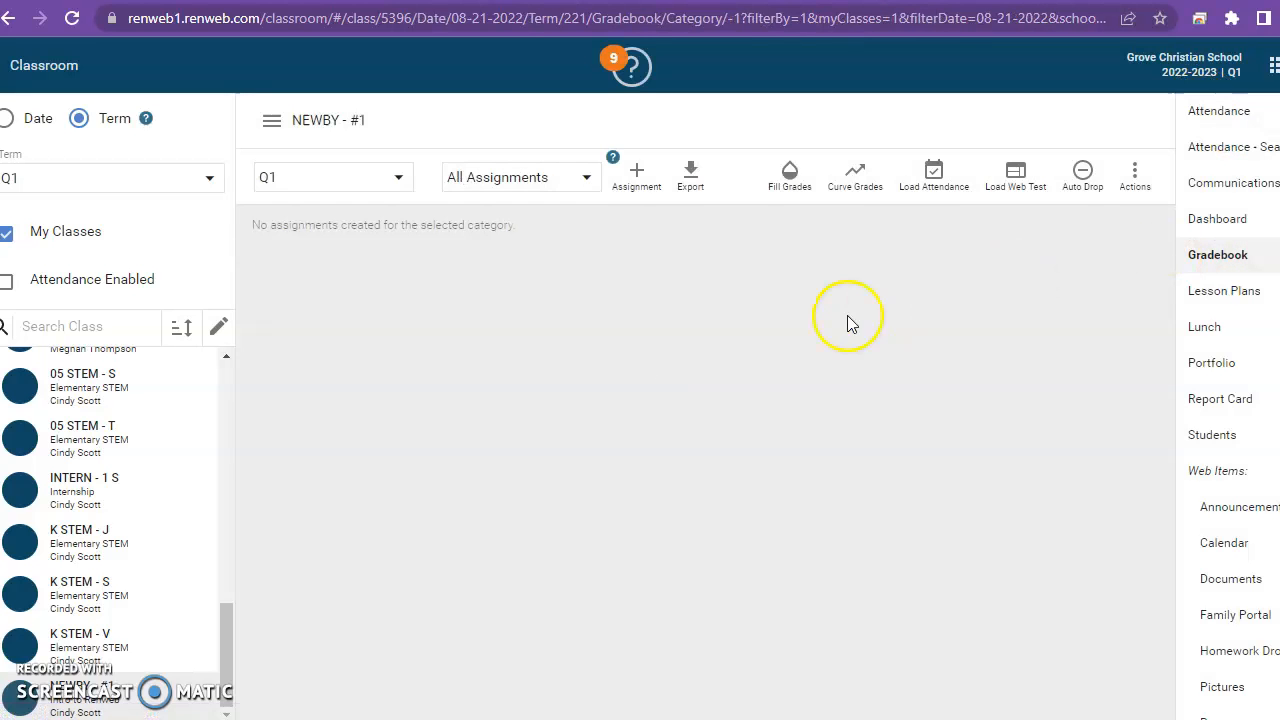
Create a new assignment in the Daily category with the title "STEM Lab Log #1".
left_click(638, 181)
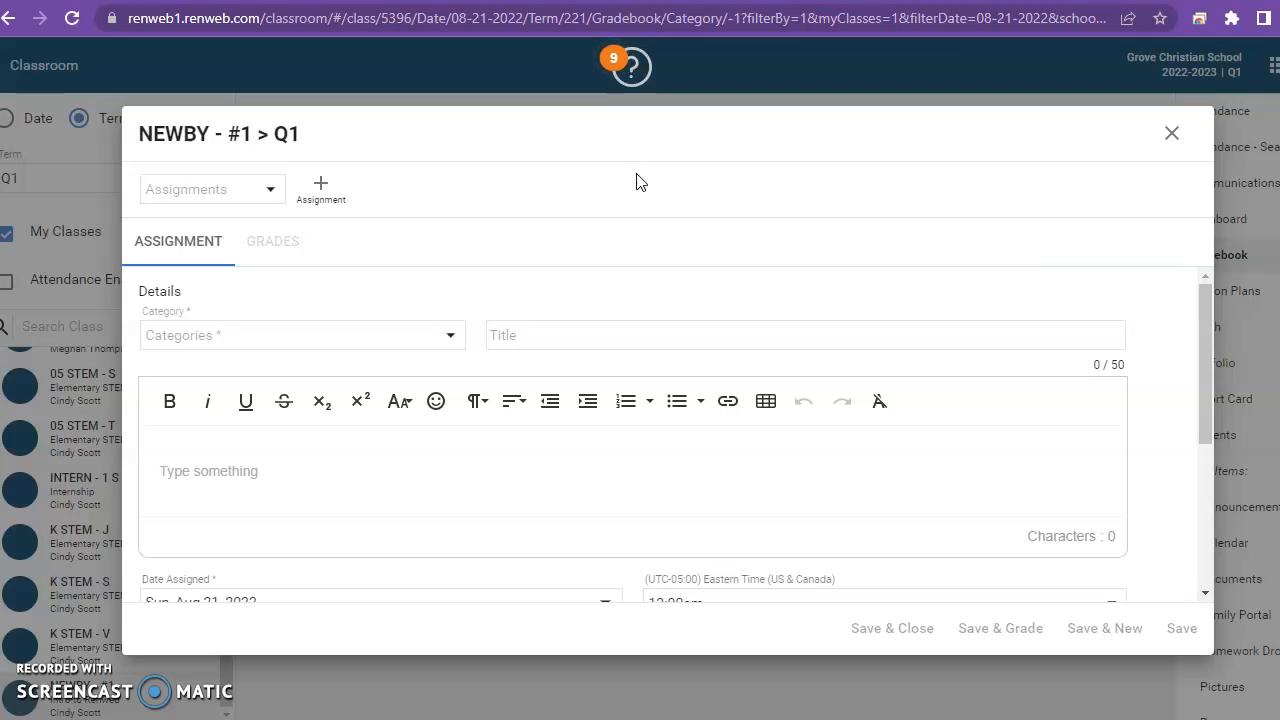
left_click(642, 214)
left_click(450, 336)
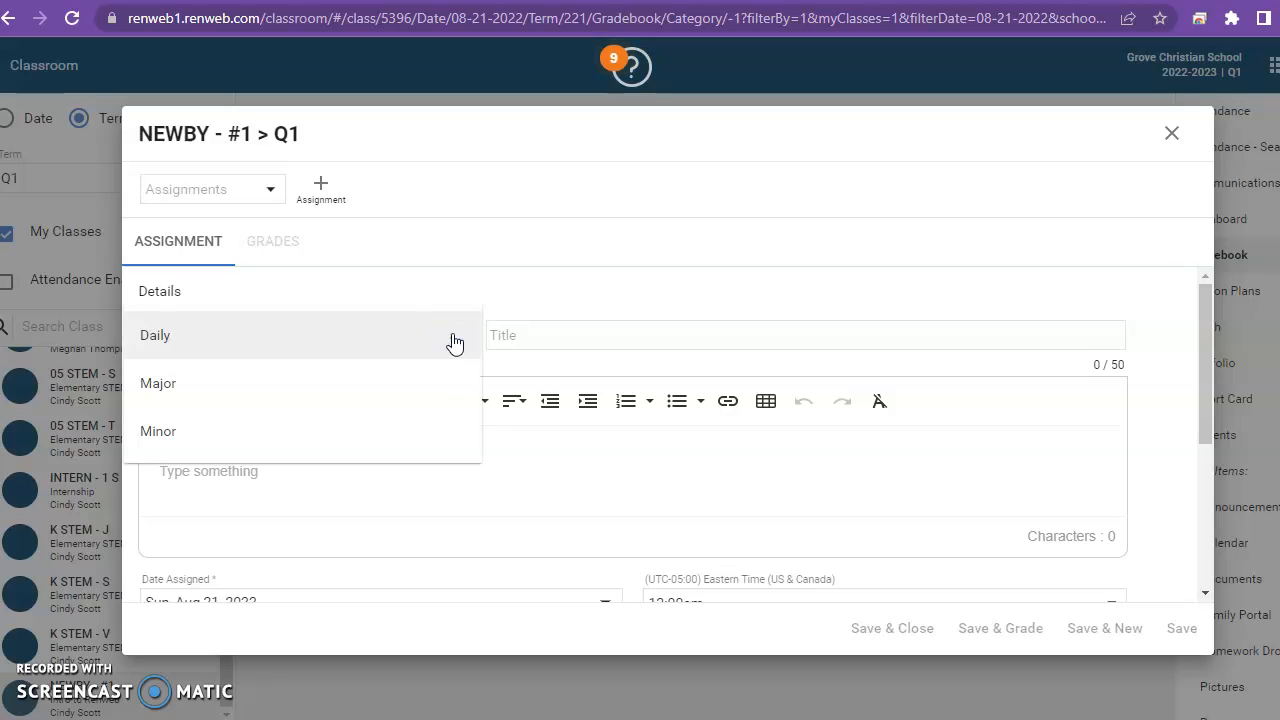
left_click(198, 339)
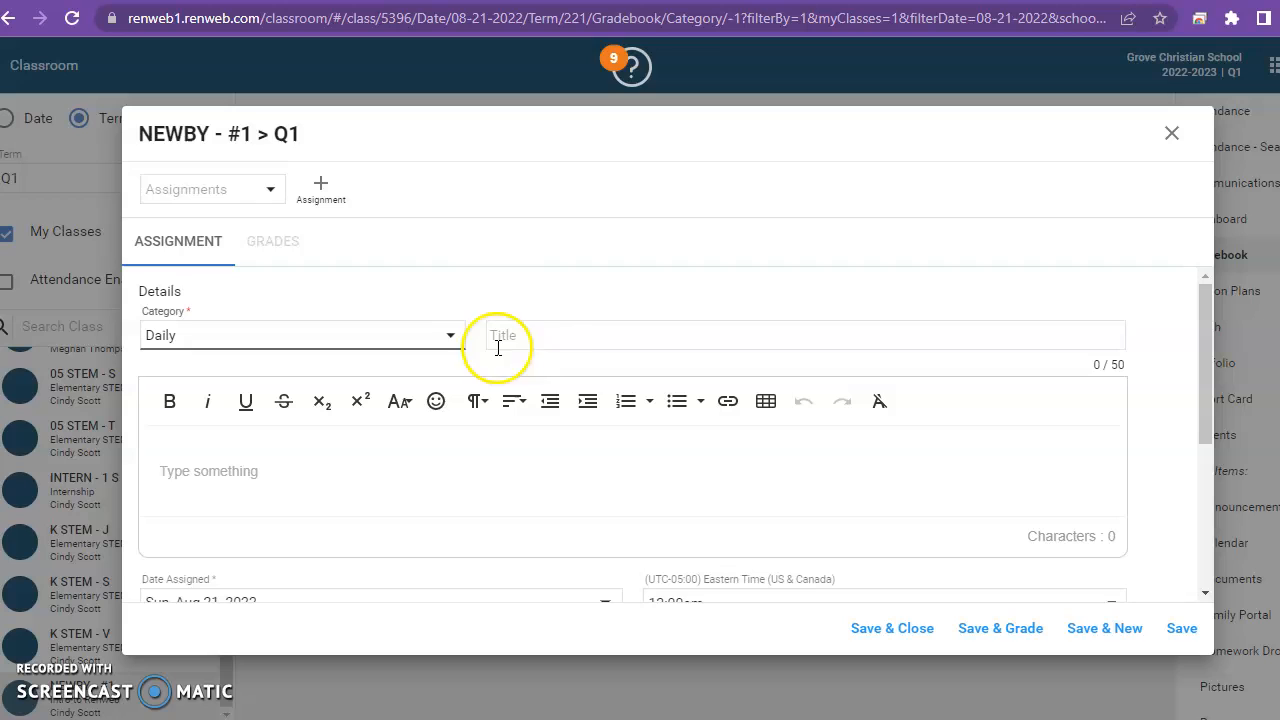
left_click(606, 333)
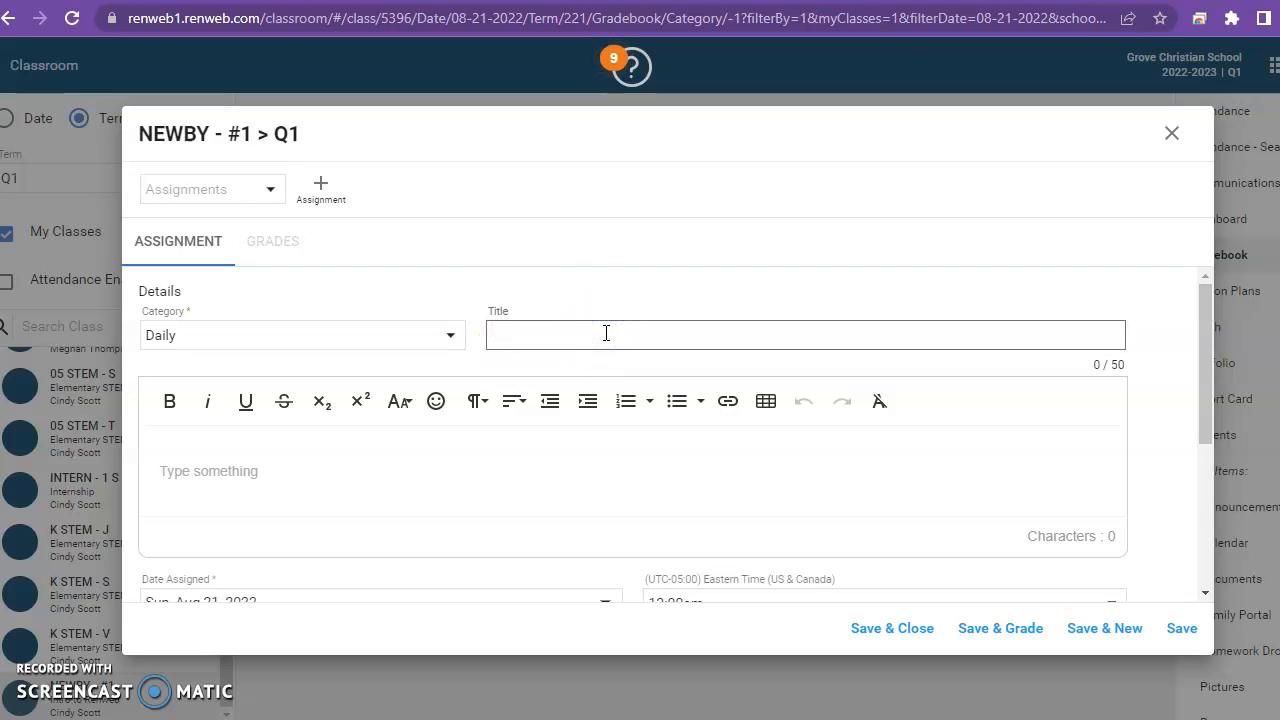
type("STEM Lab")
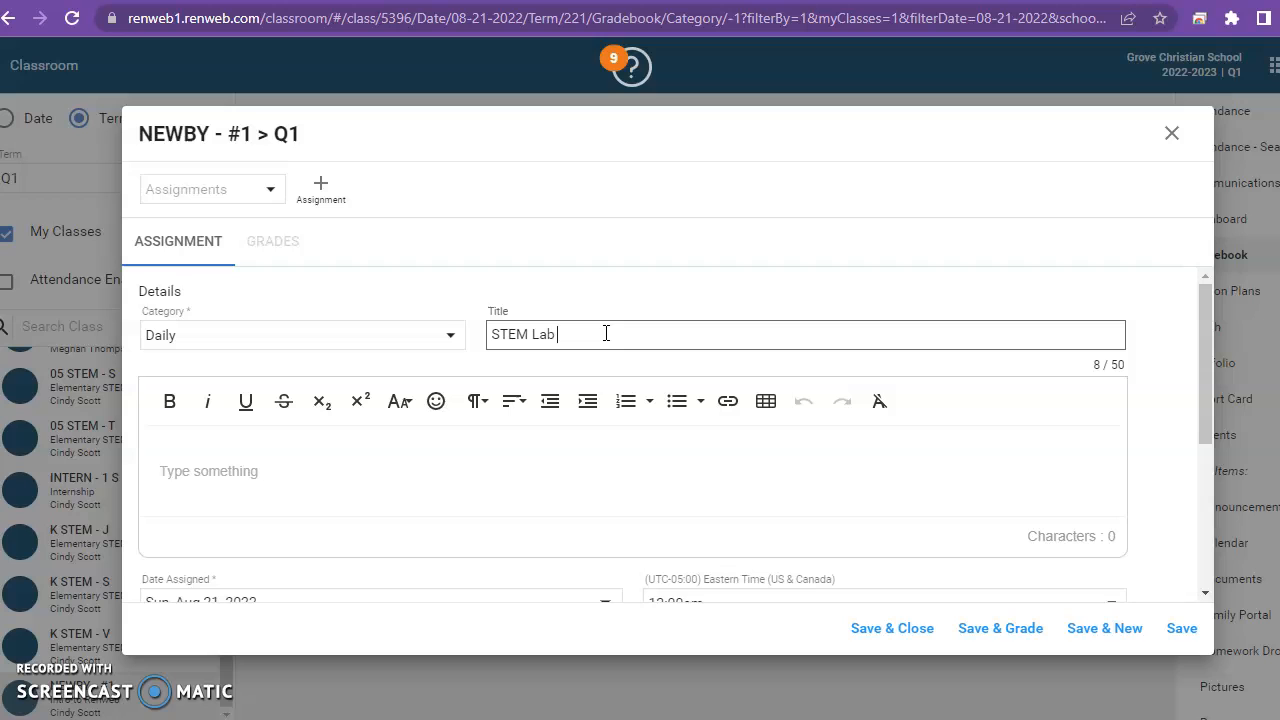
type(" Log")
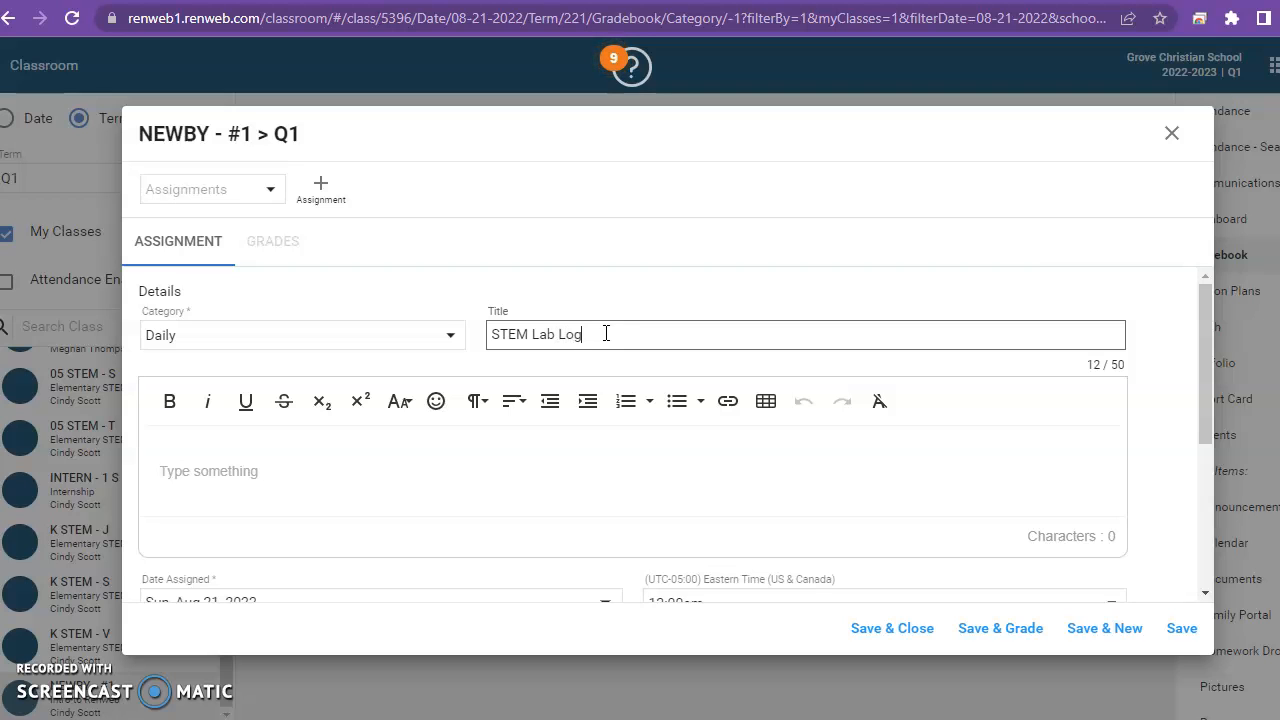
type(" #1")
Enter "Launch Log entry on drawing maps" as the assignment's description.
left_click(313, 466)
left_click(188, 466)
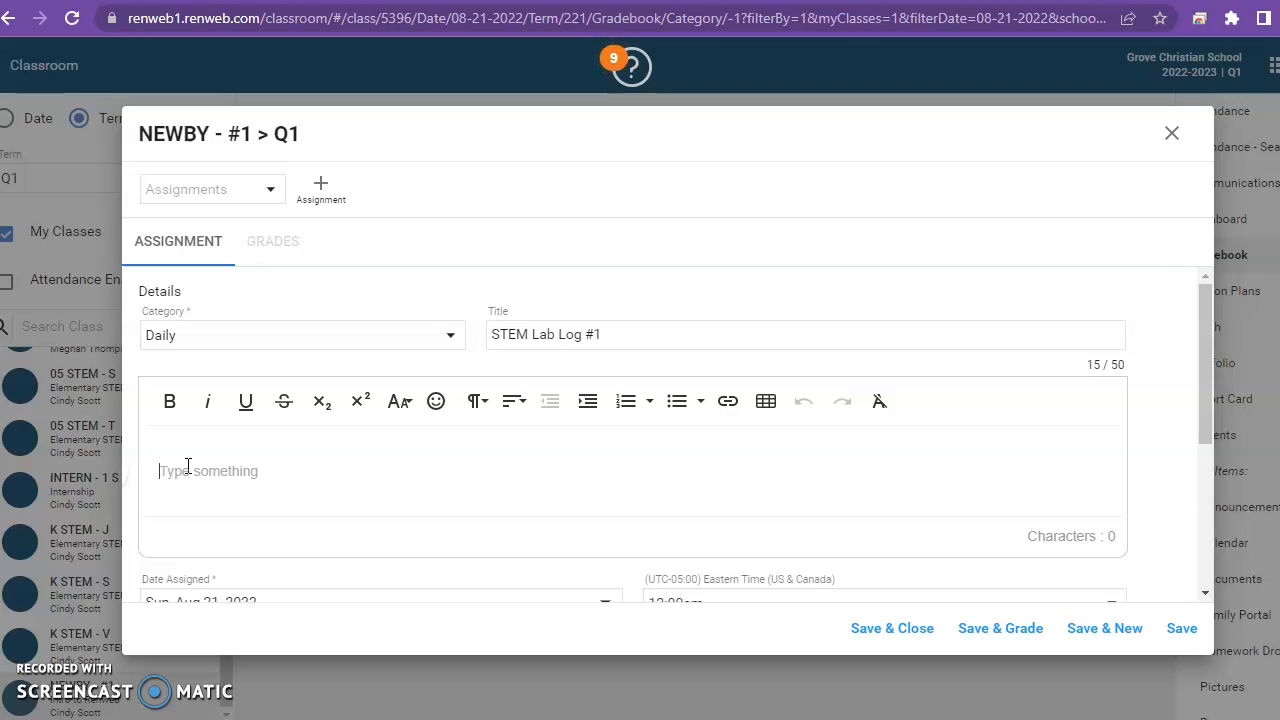
type("Launch Log entry")
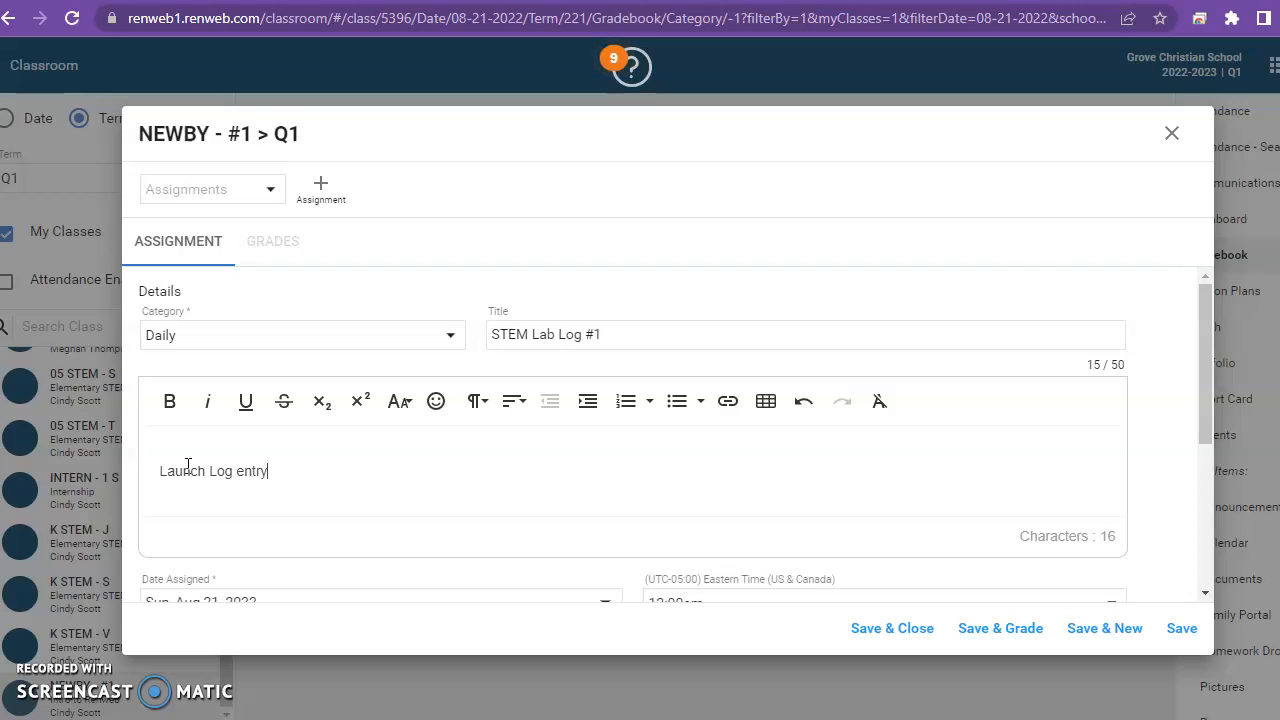
type(" on drawing maps")
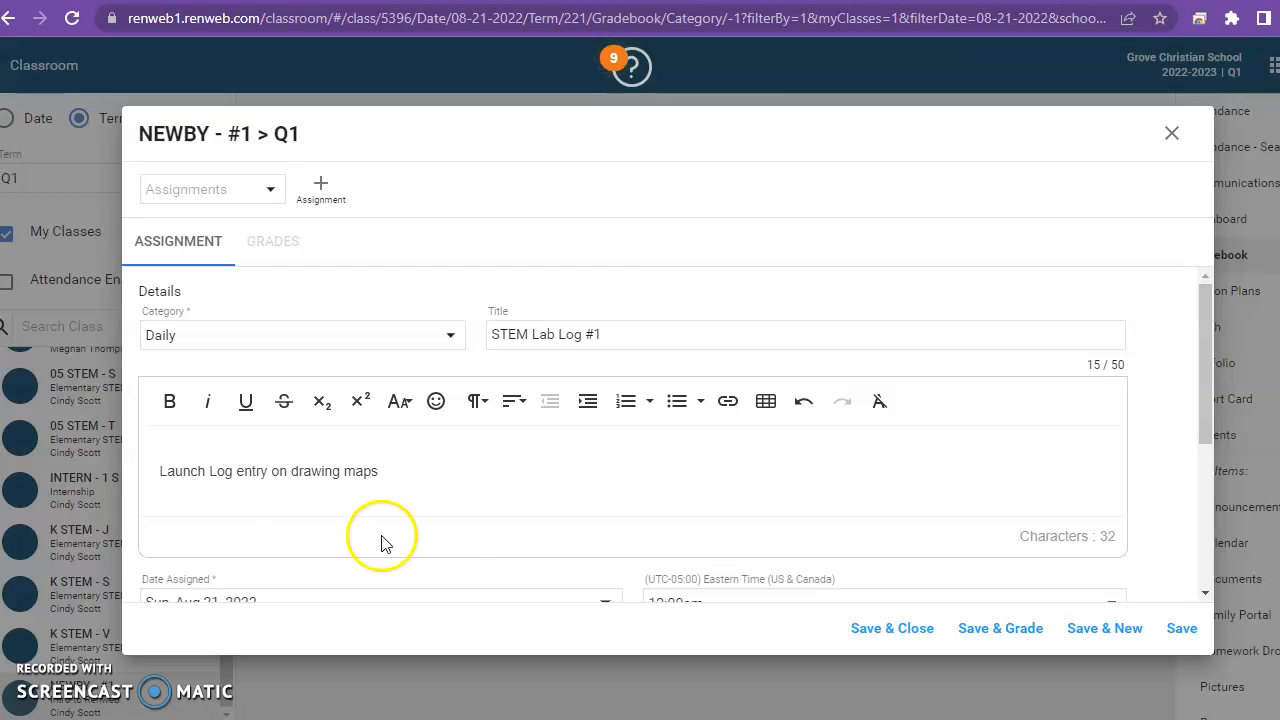
Set the assignment's assigned date to Fri, Aug 19, 2022 and its due date to Mon, Aug 22, 2022.
left_click_drag(1206, 338, 1216, 468)
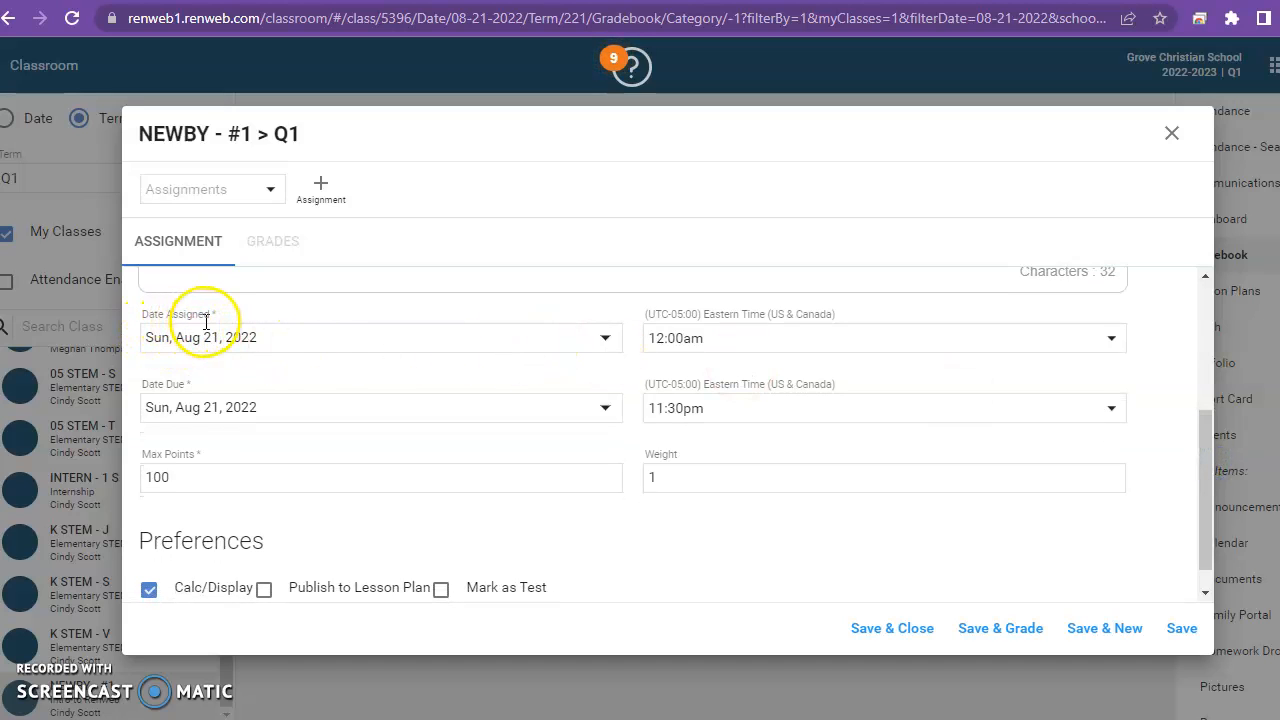
left_click(606, 340)
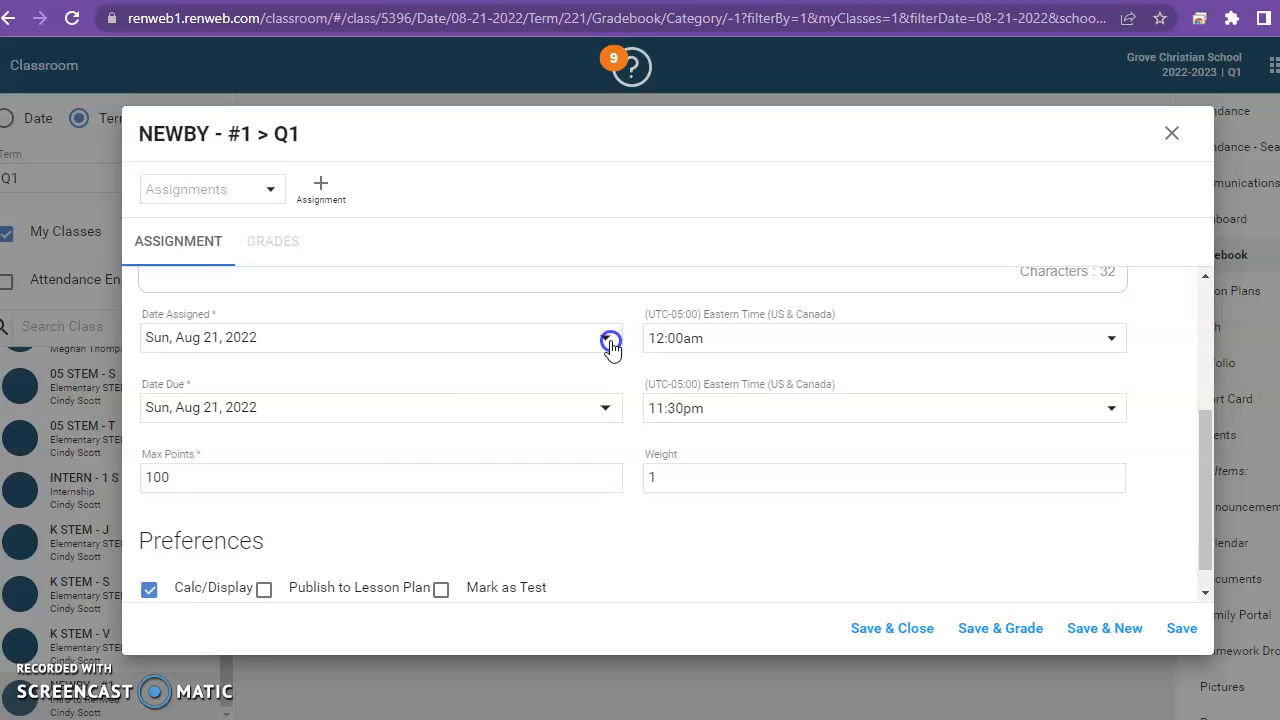
left_click(375, 558)
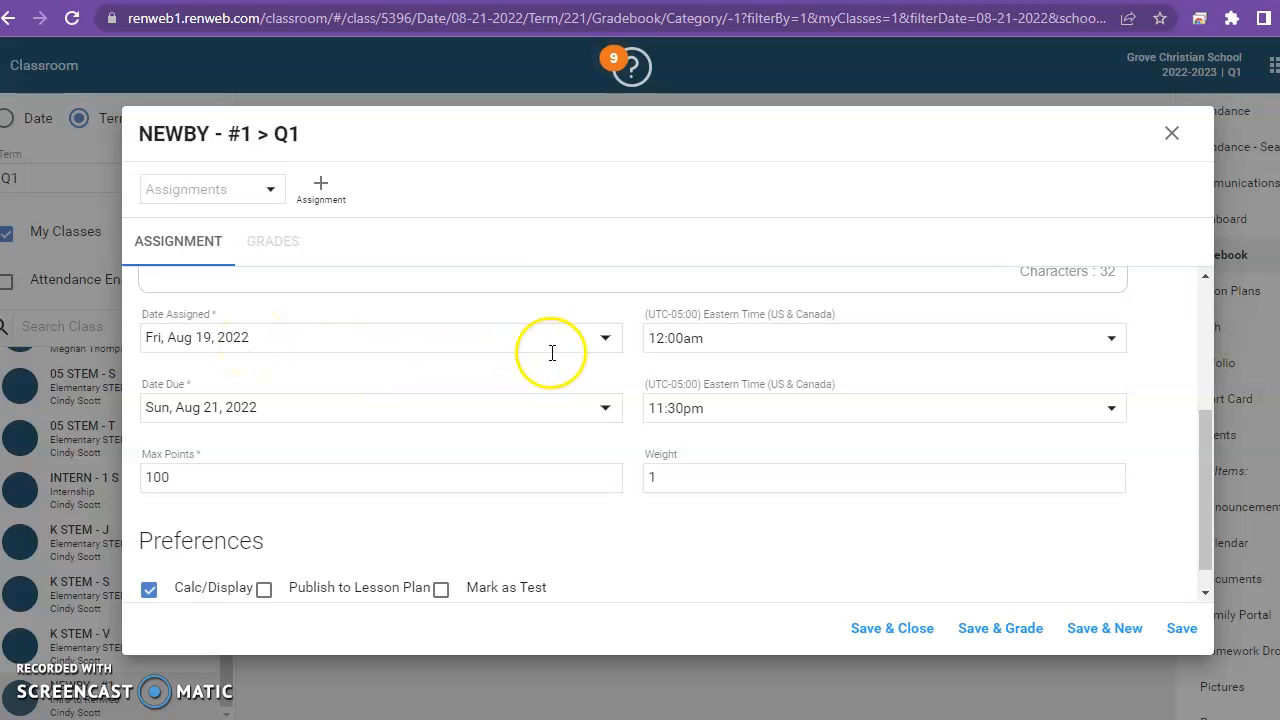
left_click(605, 407)
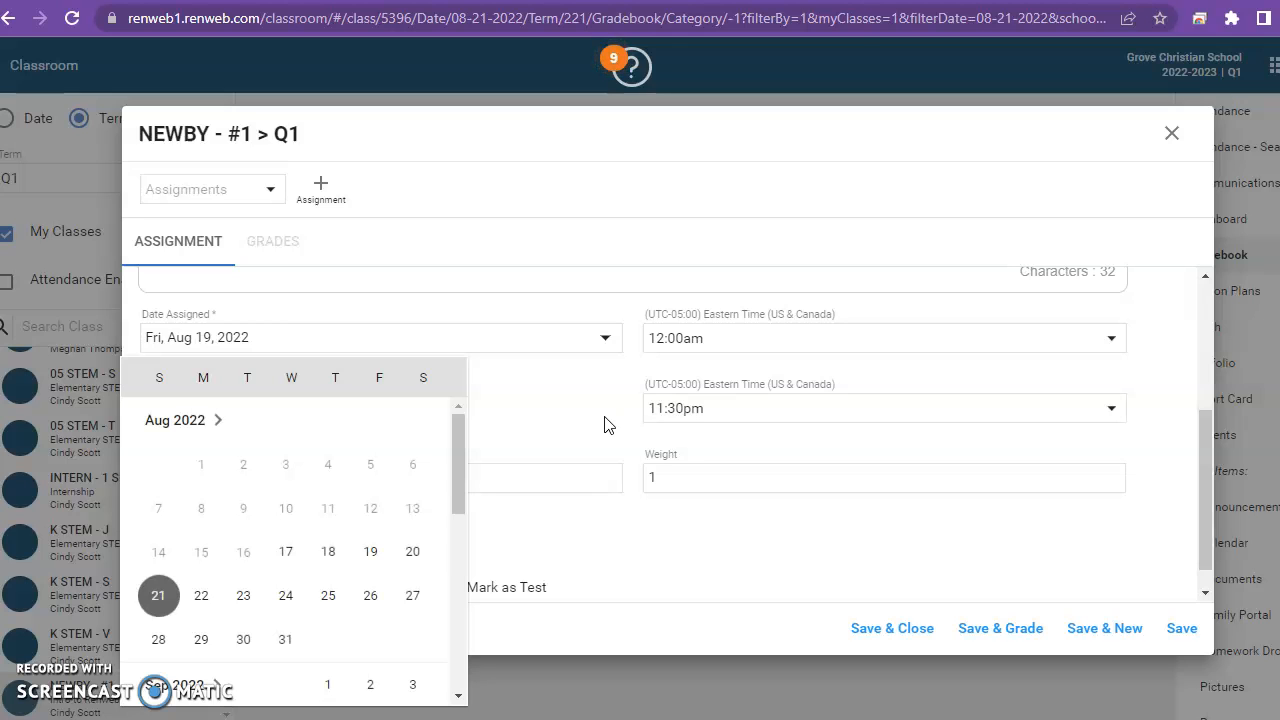
left_click(199, 598)
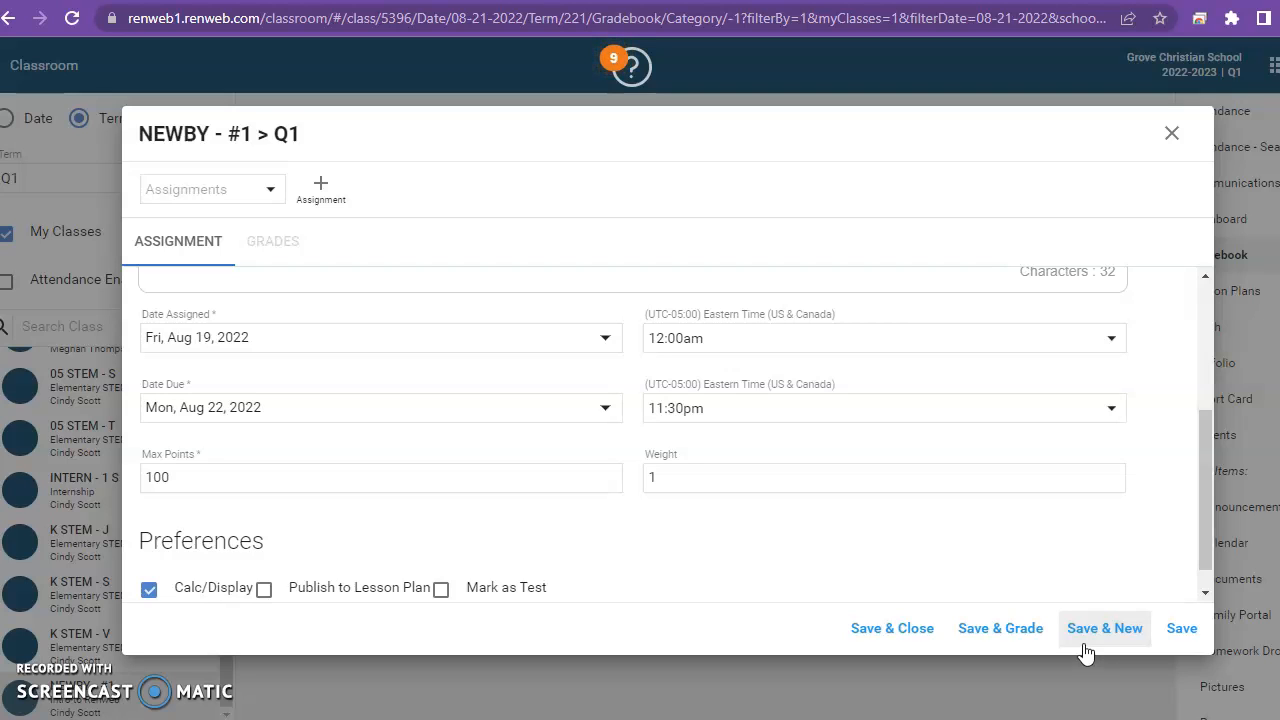
Save the assignment for grading and enter grades of 100 for the first student and 95 for the second.
left_click(994, 641)
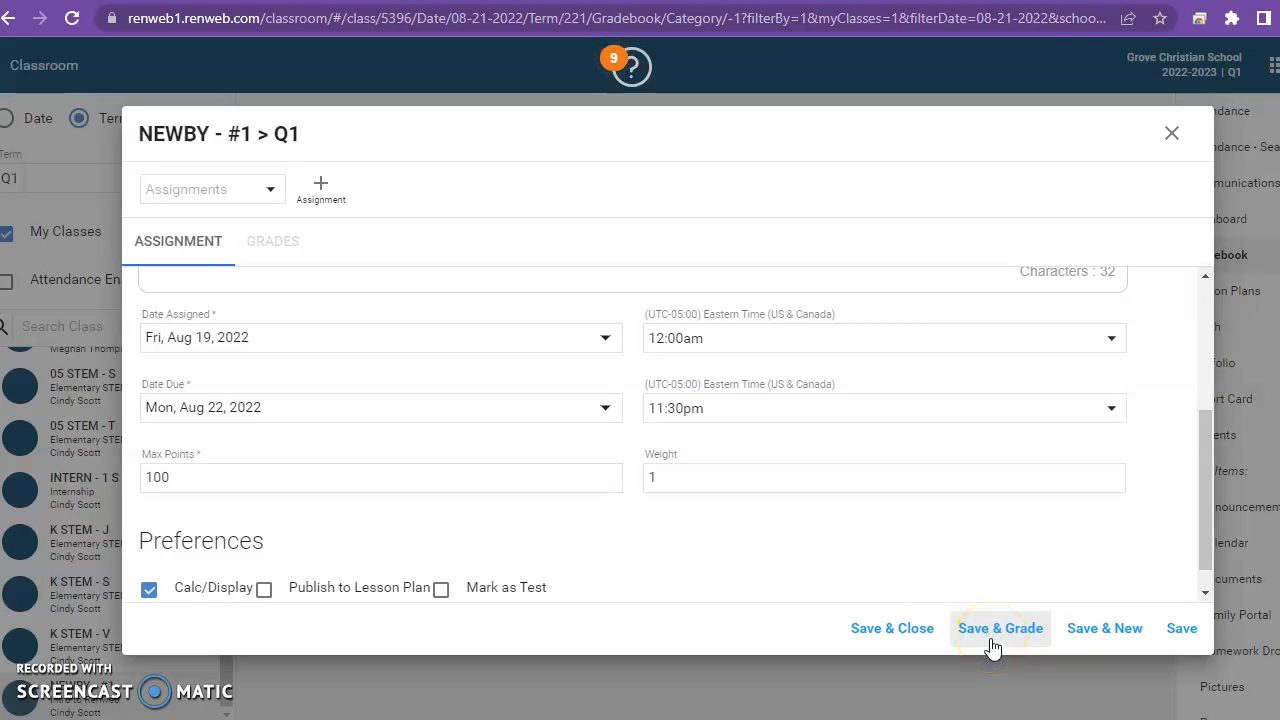
left_click(992, 645)
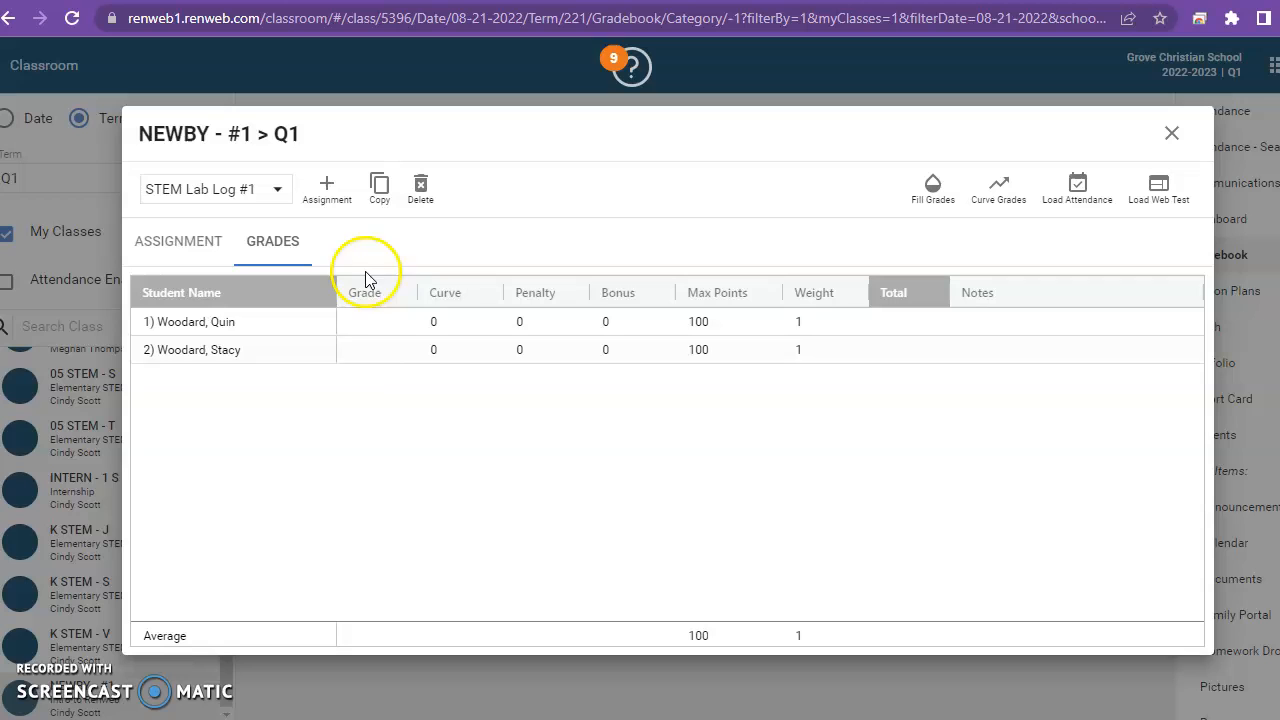
left_click(370, 320)
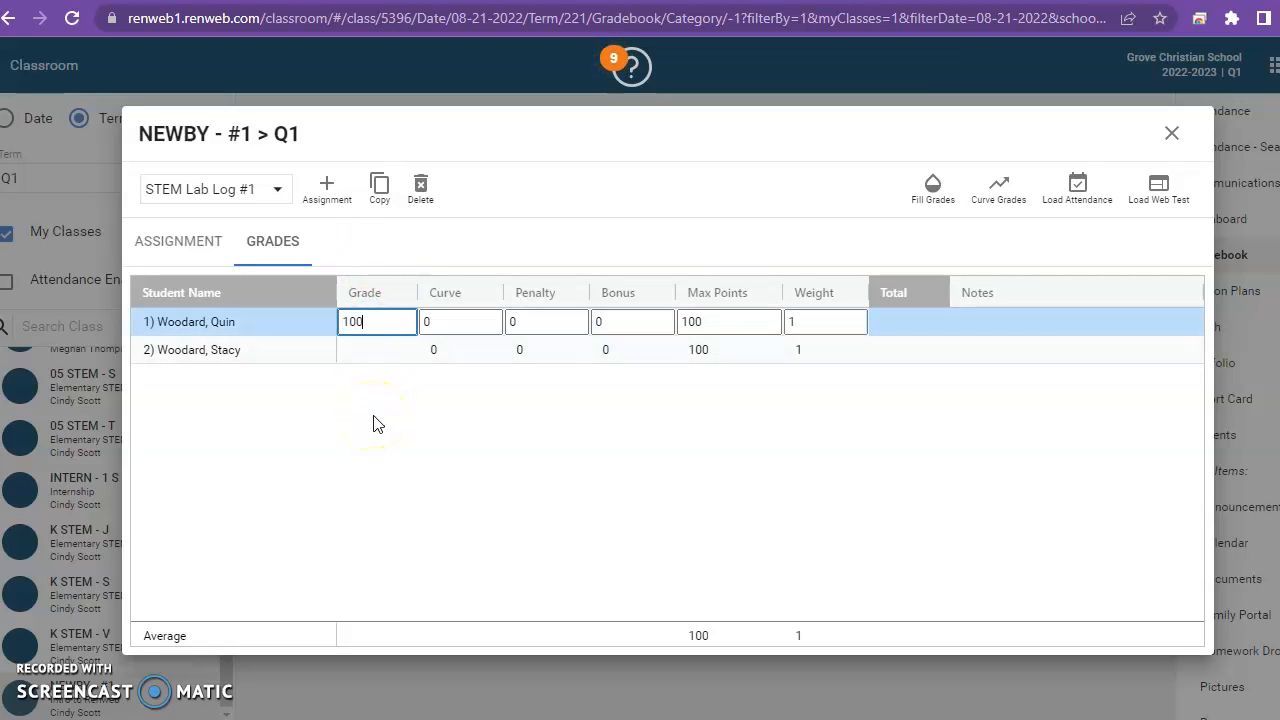
type("100")
left_click(366, 350)
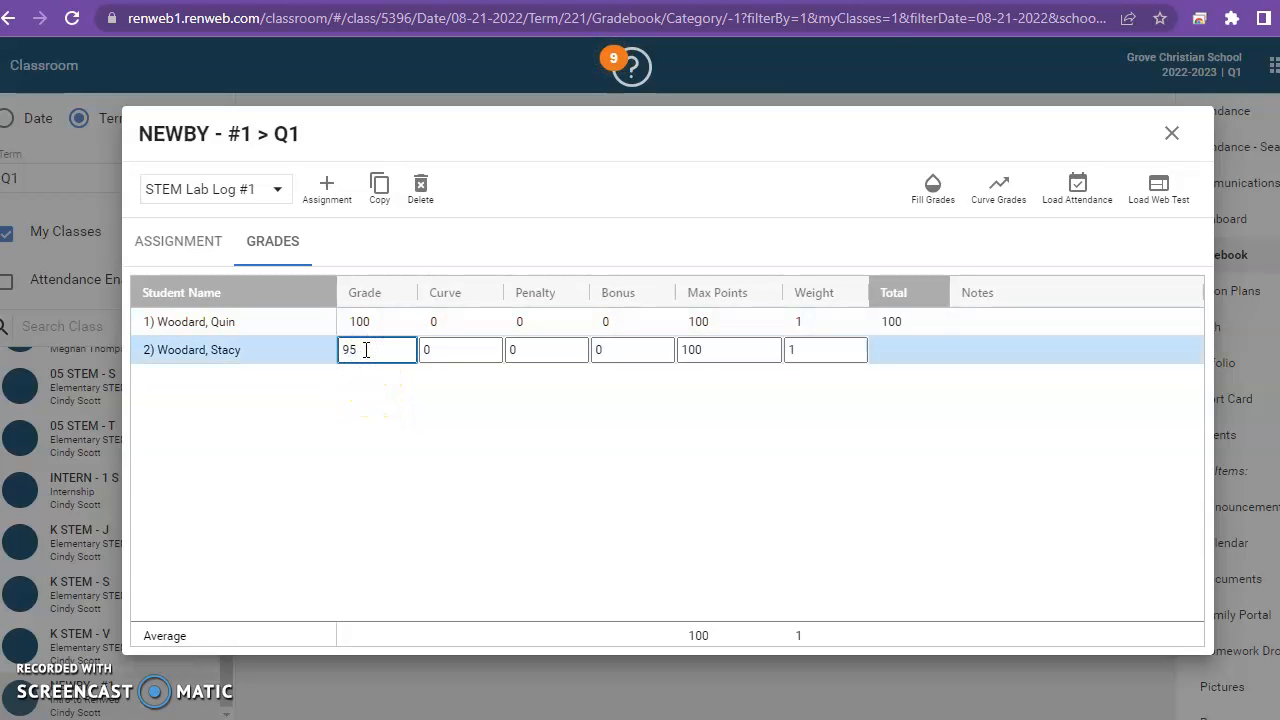
key("Return")
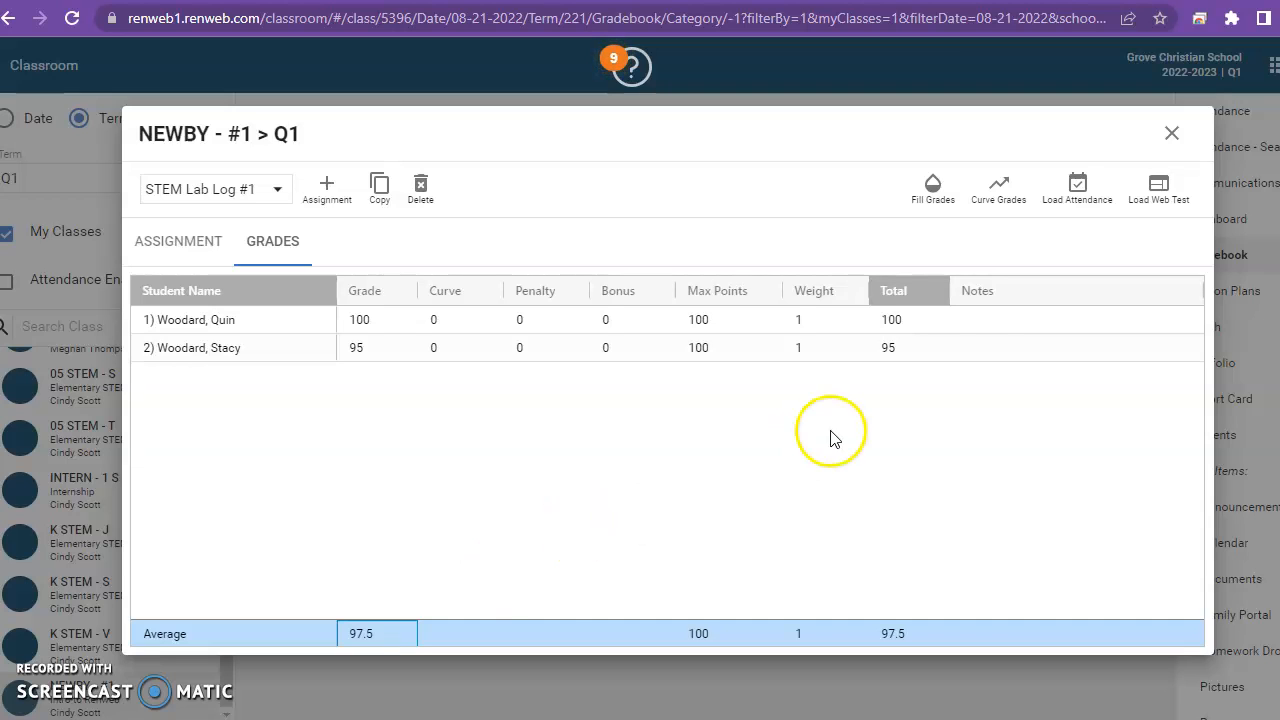
left_click(1172, 135)
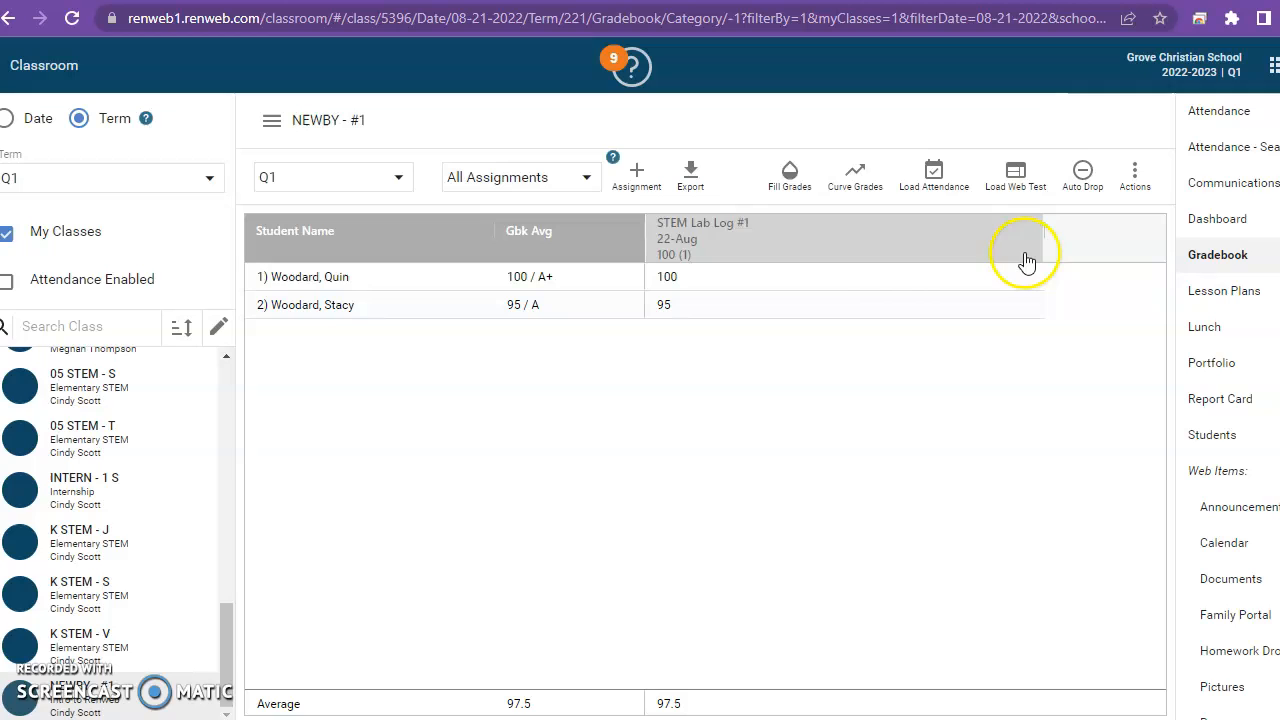
Review the gradebook filtered by the Daily, Major and Minor categories, ending on All Assignments.
mouse_move(775, 300)
left_click(586, 178)
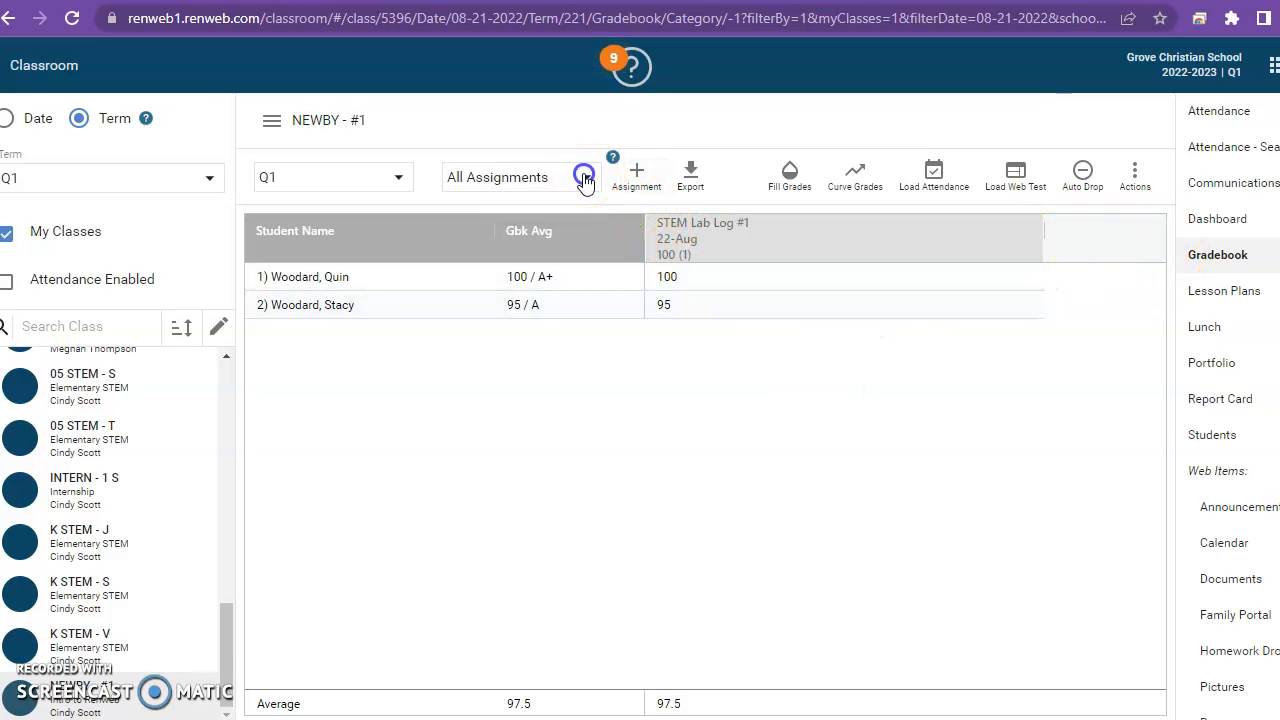
left_click(468, 231)
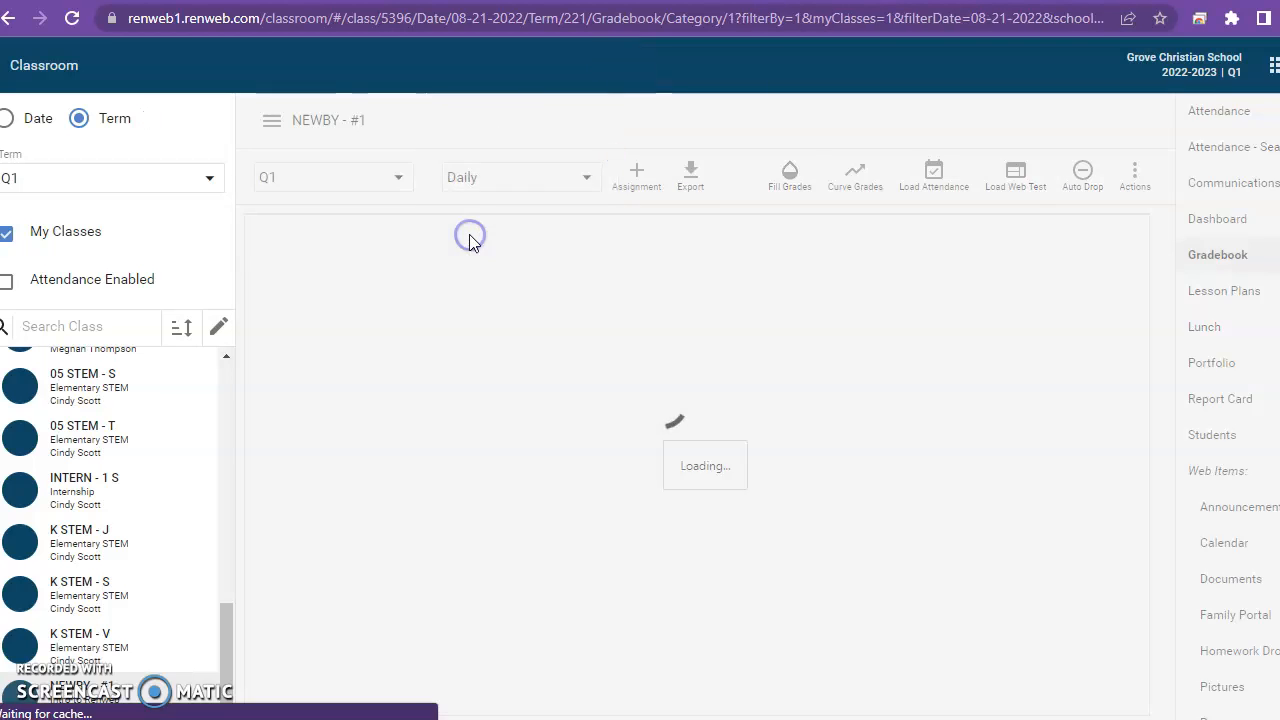
left_click(586, 177)
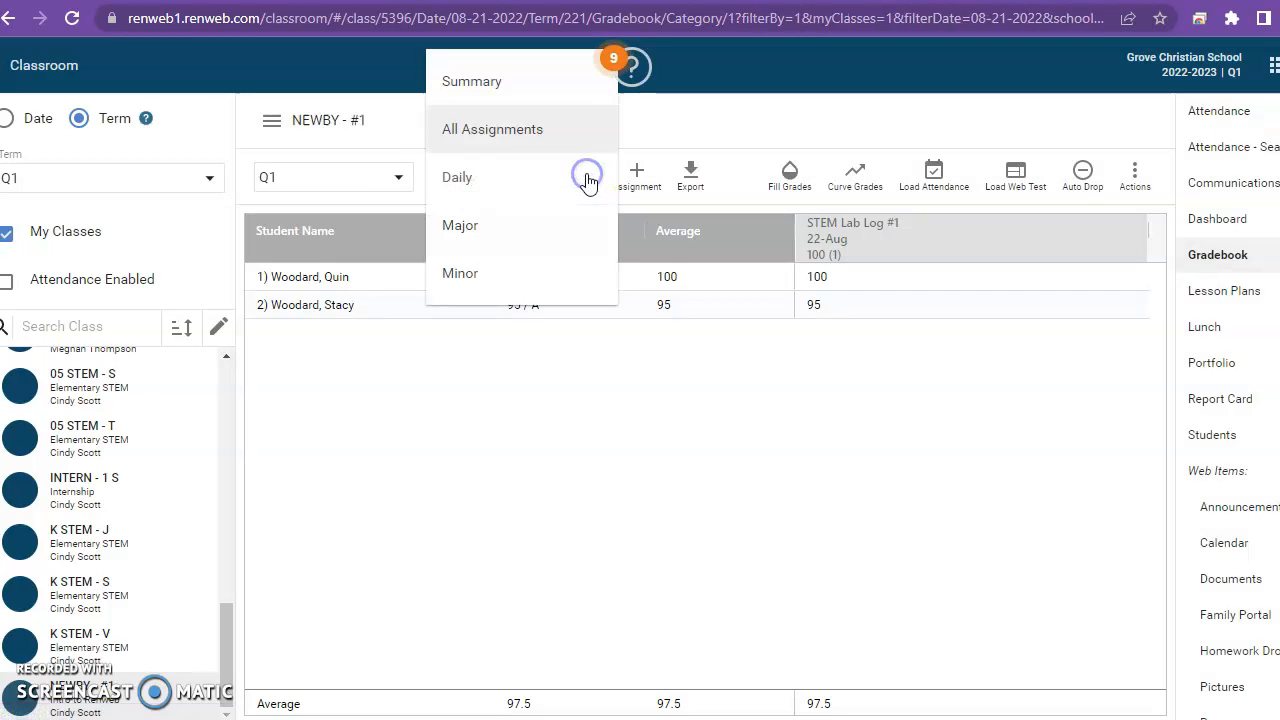
left_click(472, 228)
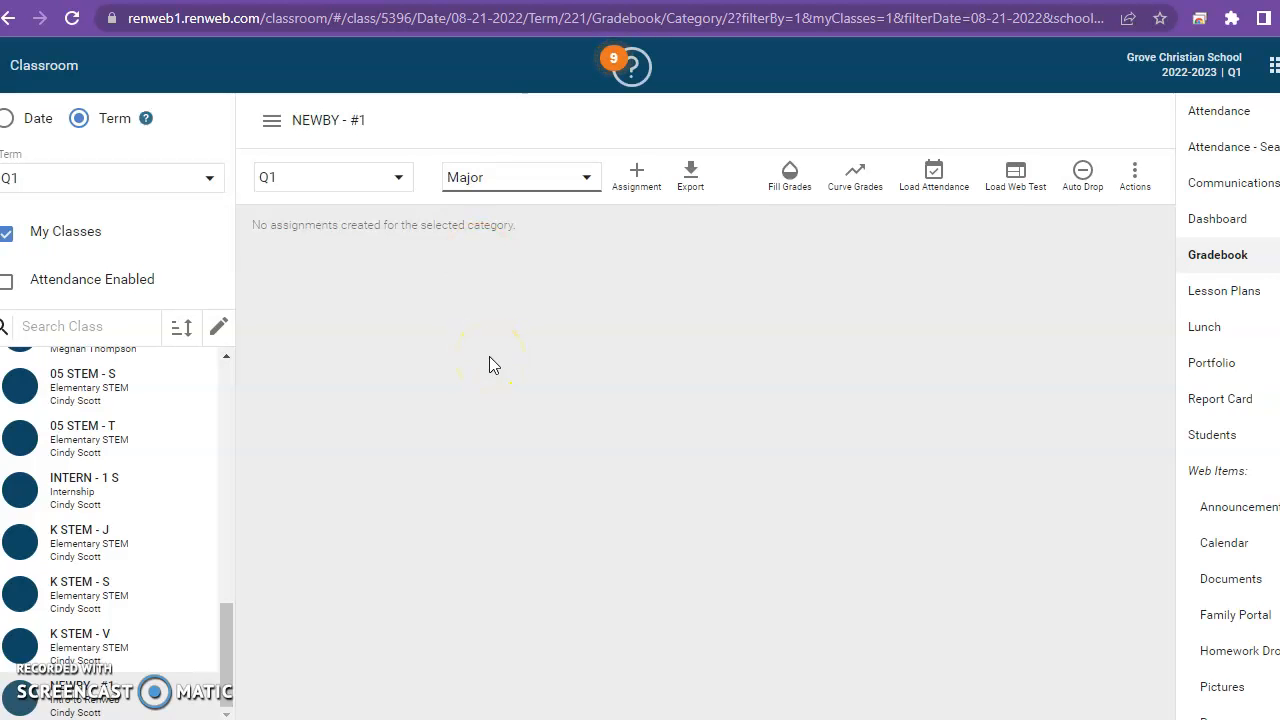
left_click(586, 177)
left_click(560, 272)
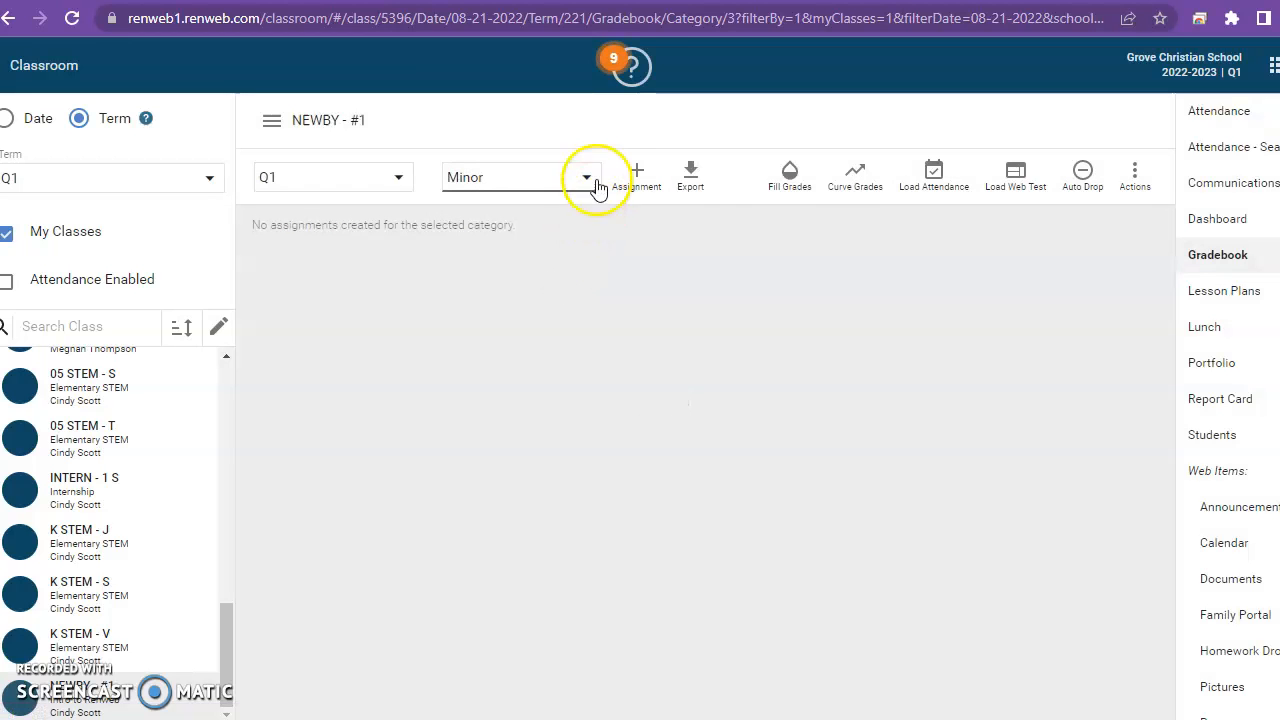
left_click(586, 179)
left_click(552, 126)
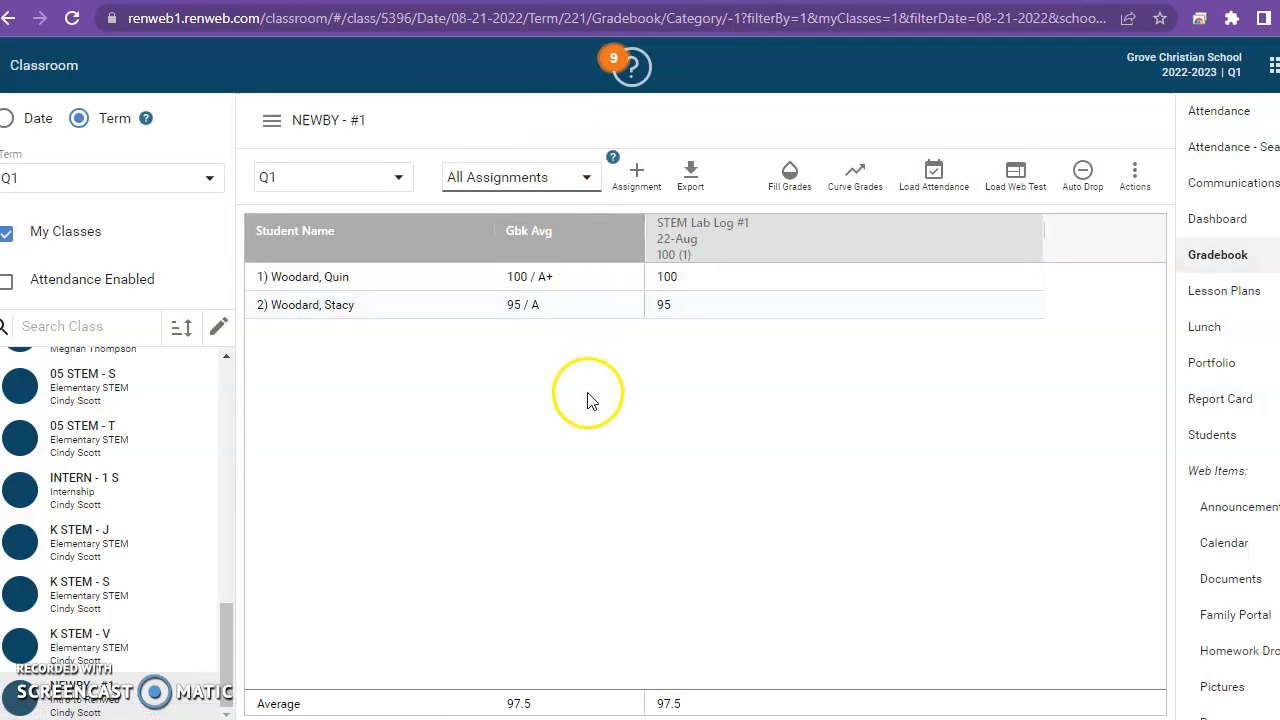